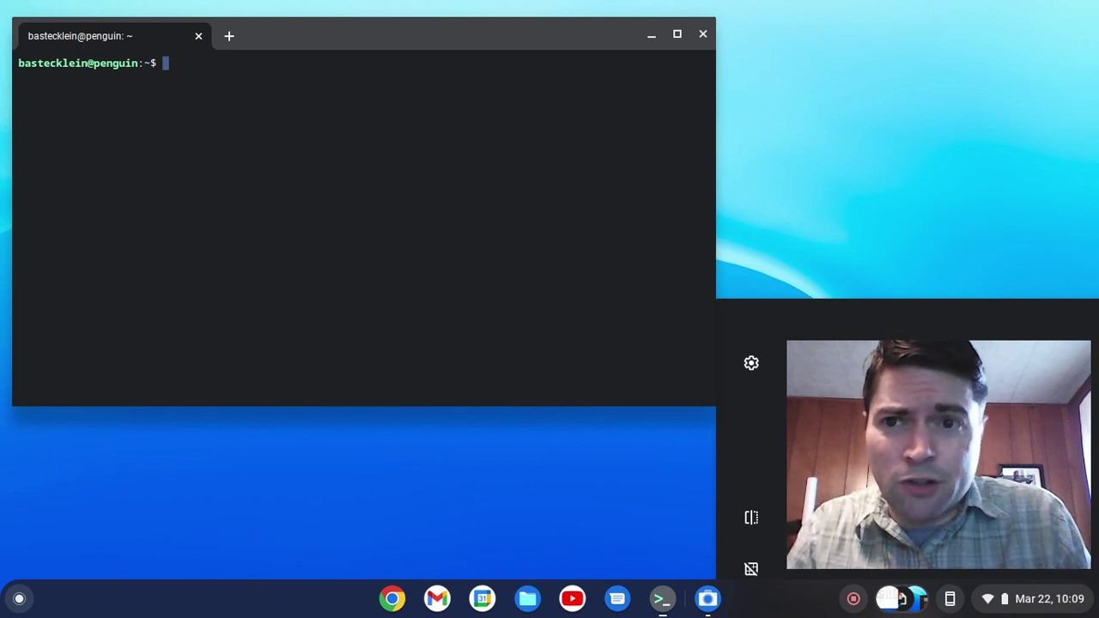
- Reposition the terminal window and run 'sudo apt install supertuxkart'
mouse_move(496, 35)
left_mouse_down()
mouse_move(489, 27)
mouse_move(503, 19)
mouse_move(507, 34)
left_mouse_up()
left_click_drag(340, 37, 290, 40)
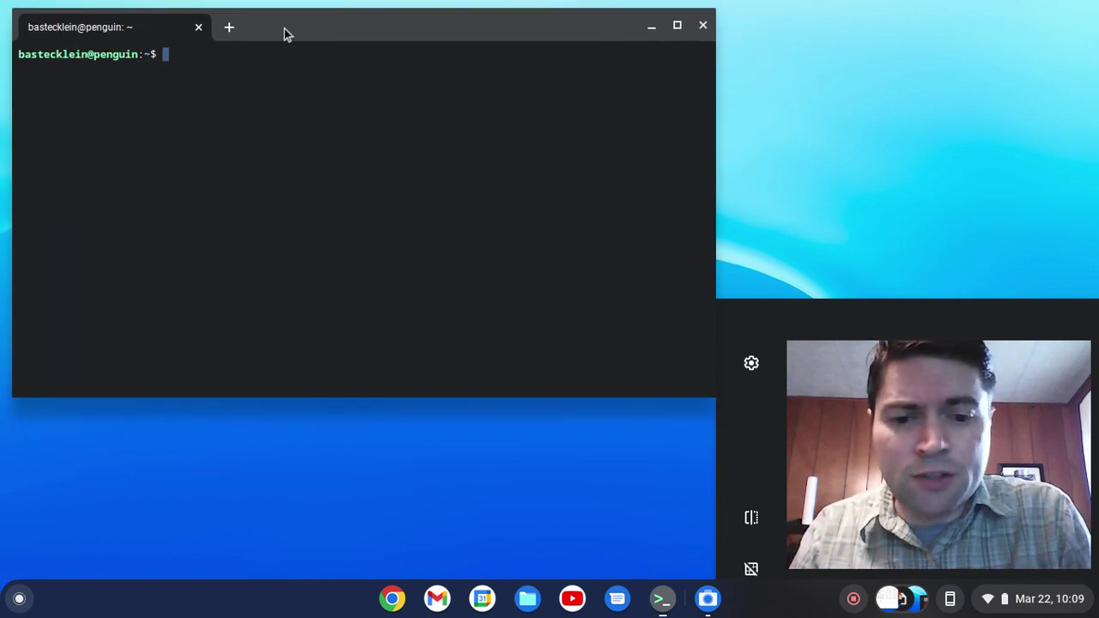
type("sudo apt i")
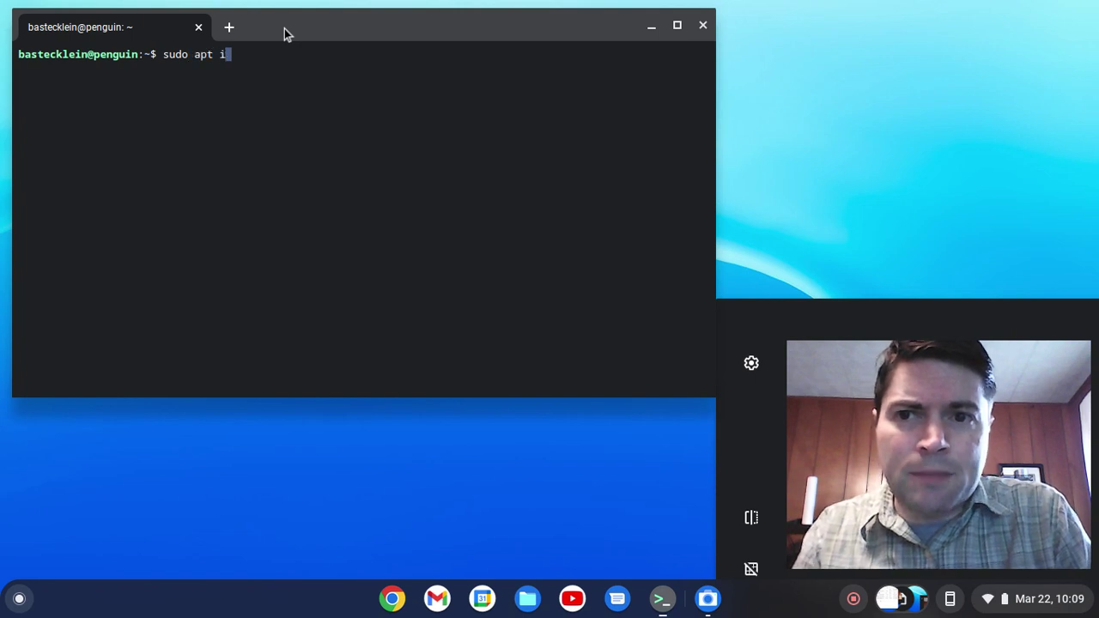
type("nstall supert")
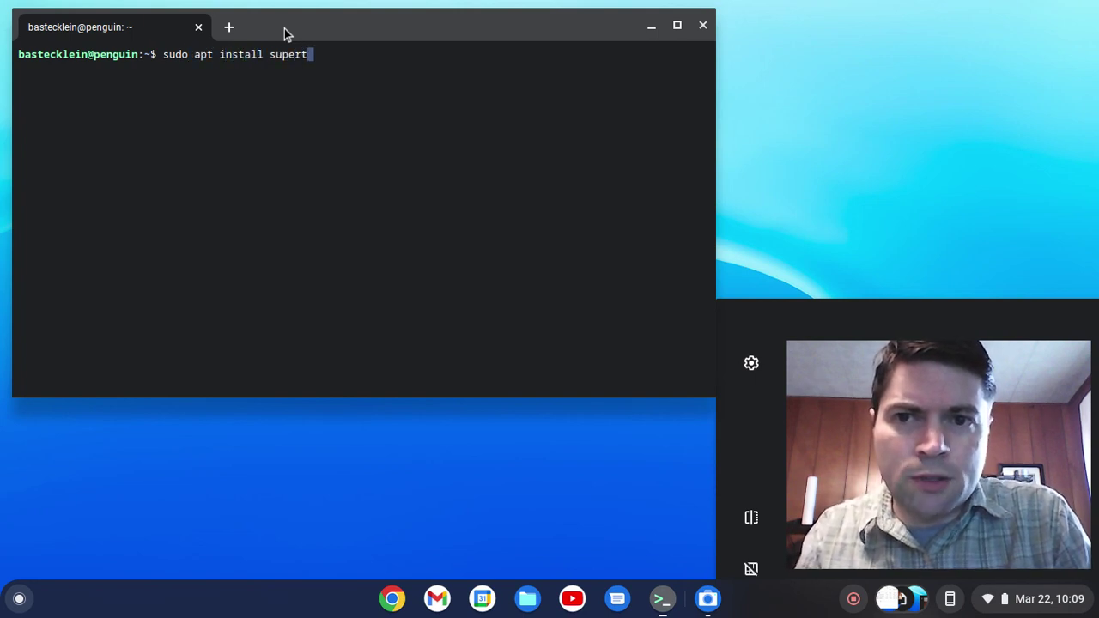
type("uxkart")
key("Return")
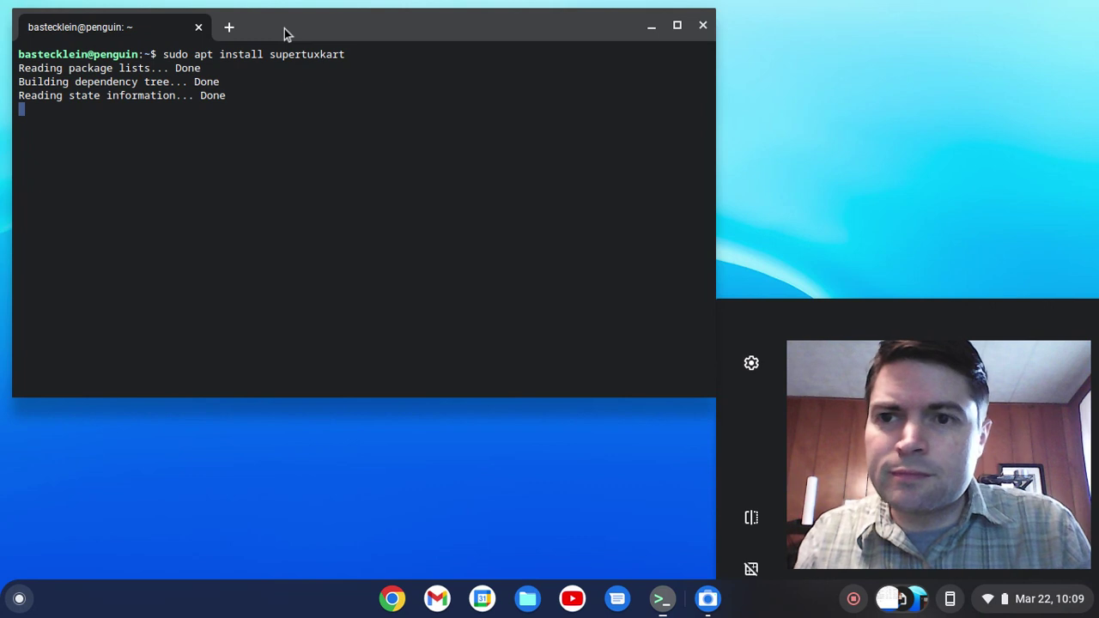
- Answer 'y' to download the 12 new packages (693 MB)
type("y")
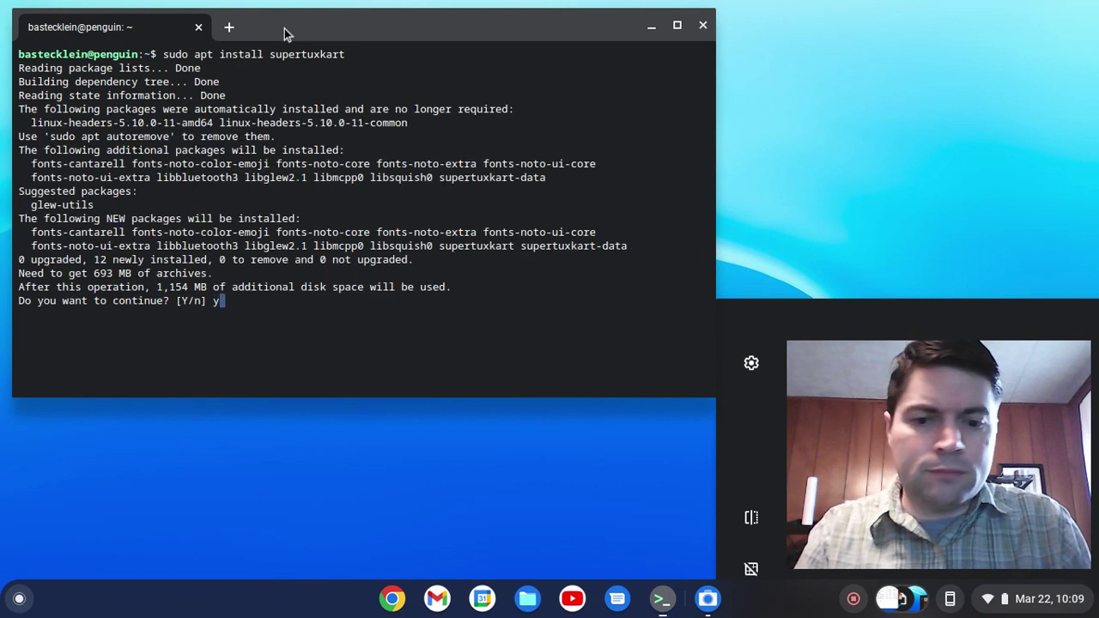
key("Return")
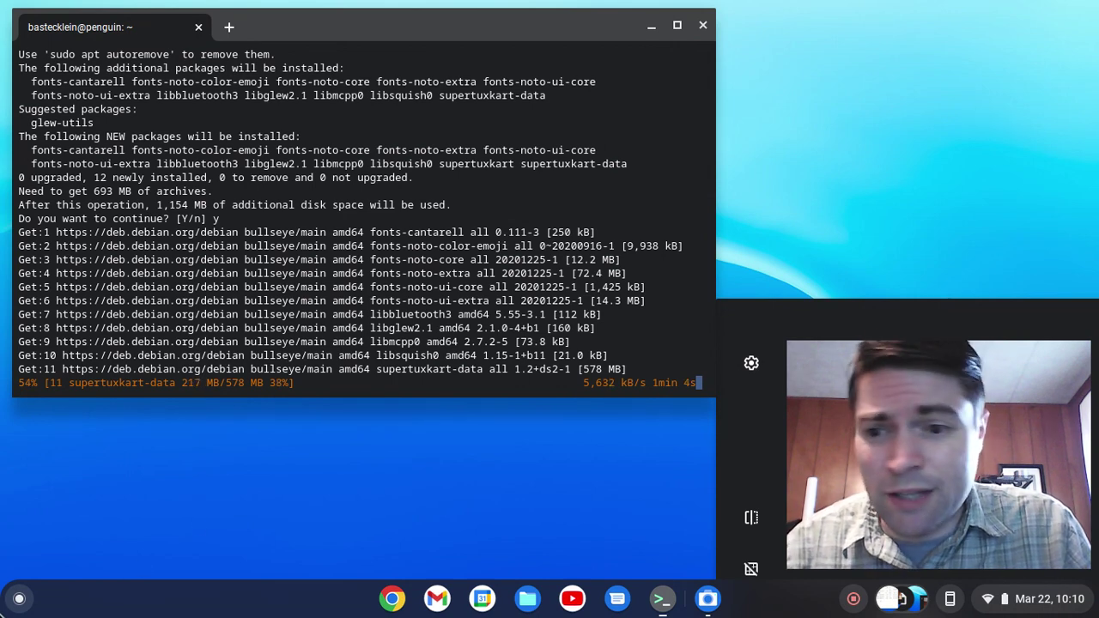
left_click(18, 599)
- Open Settings > Advanced > Developers > Linux development environment, showing the 128 GB disk
scroll(137, 421, "down", 5)
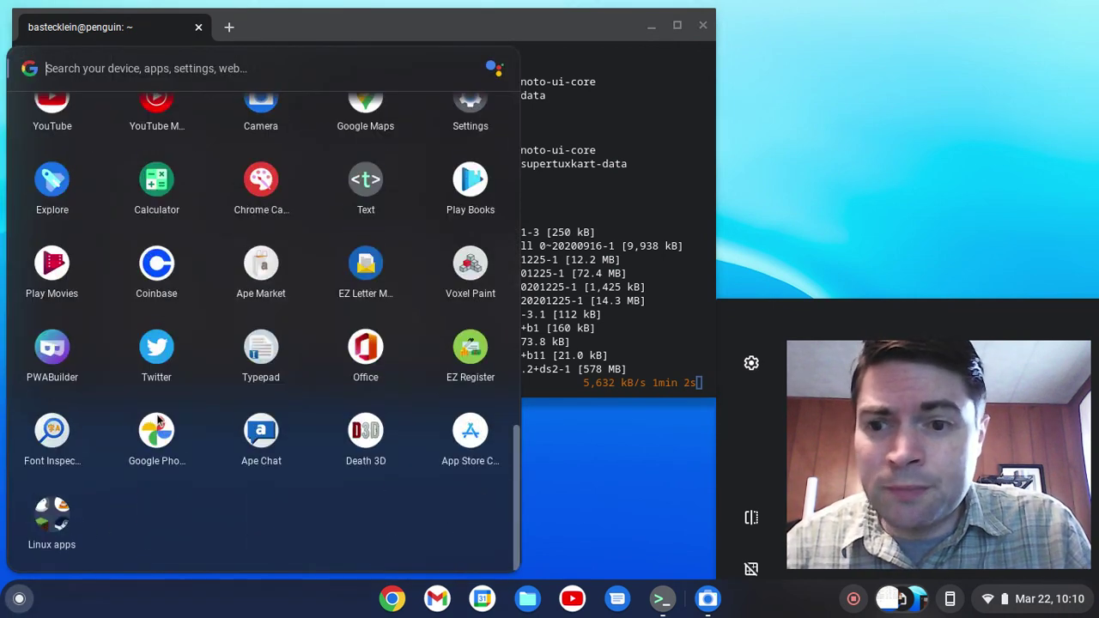
scroll(100, 364, "up", 2)
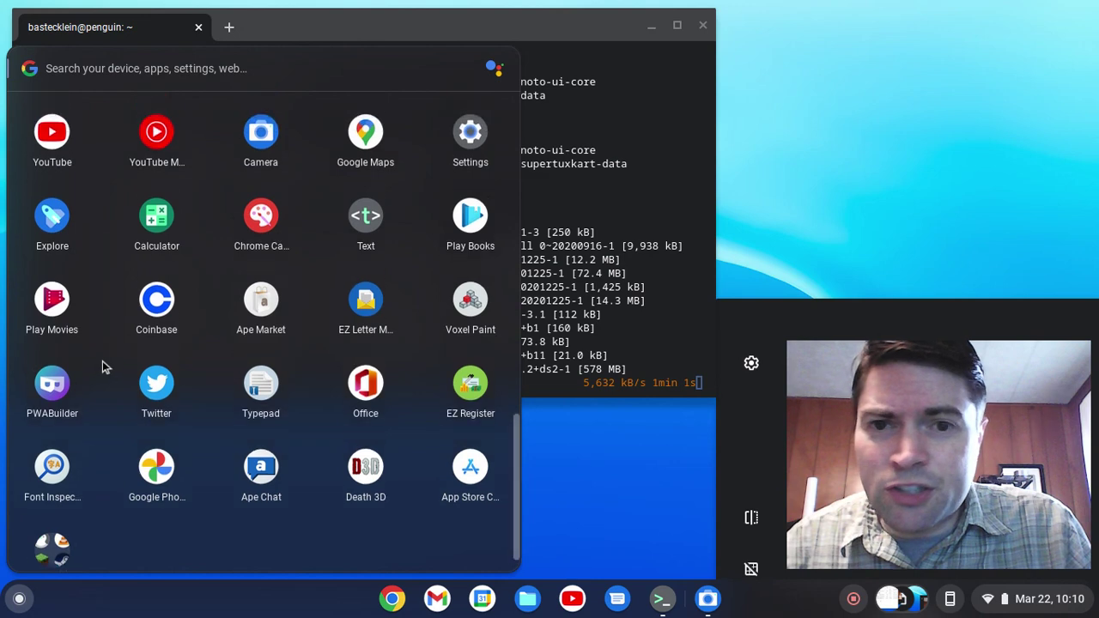
left_click(475, 142)
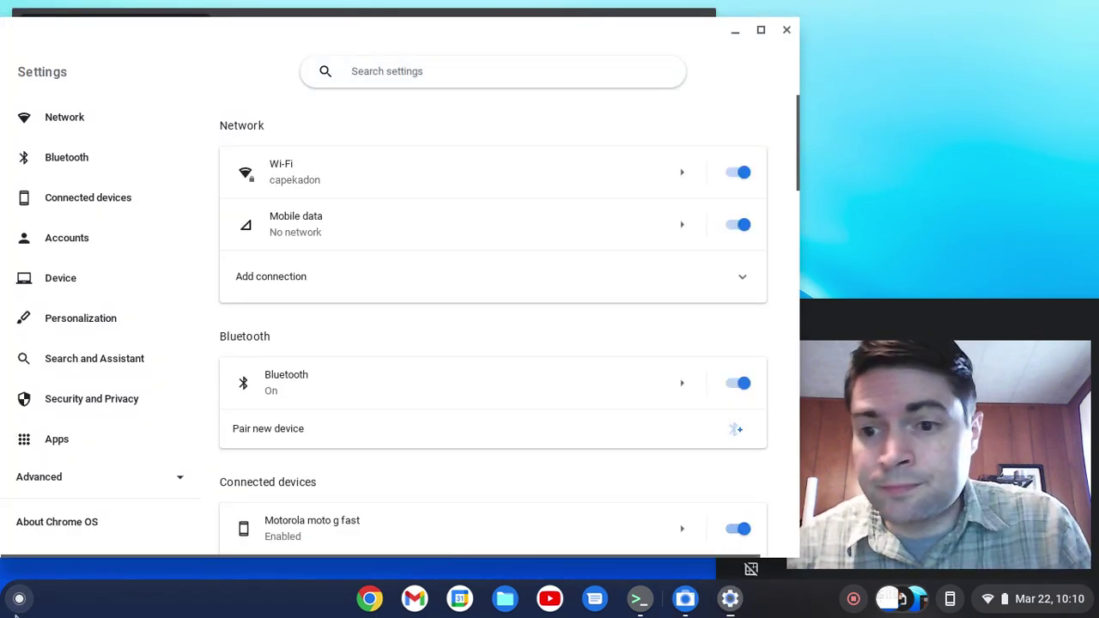
scroll(51, 375, "down", 1)
left_click(66, 472)
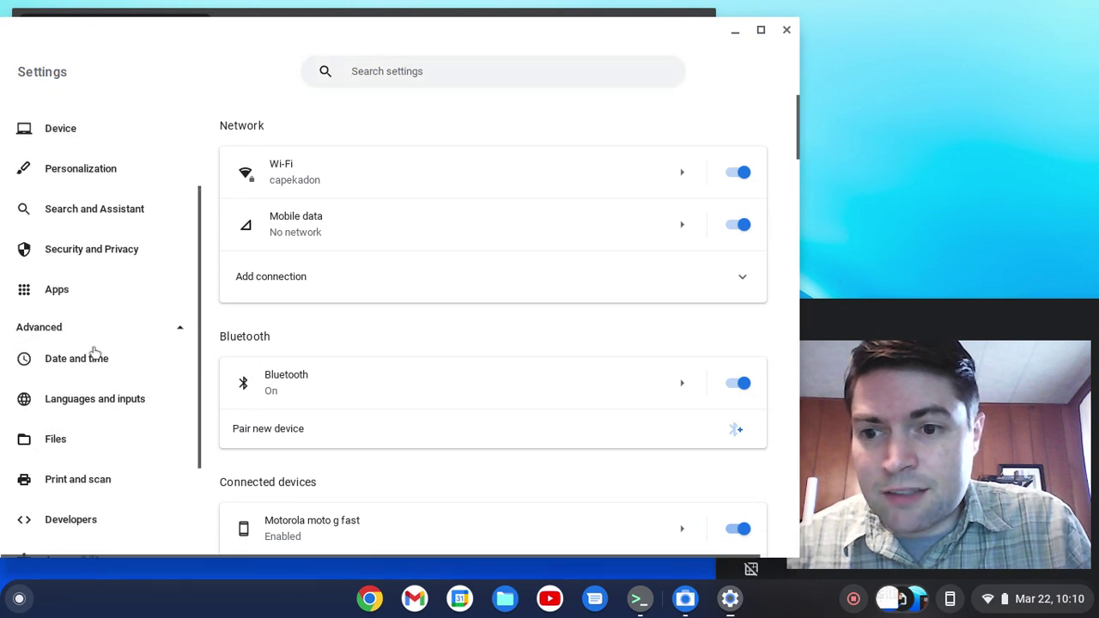
left_click(117, 418)
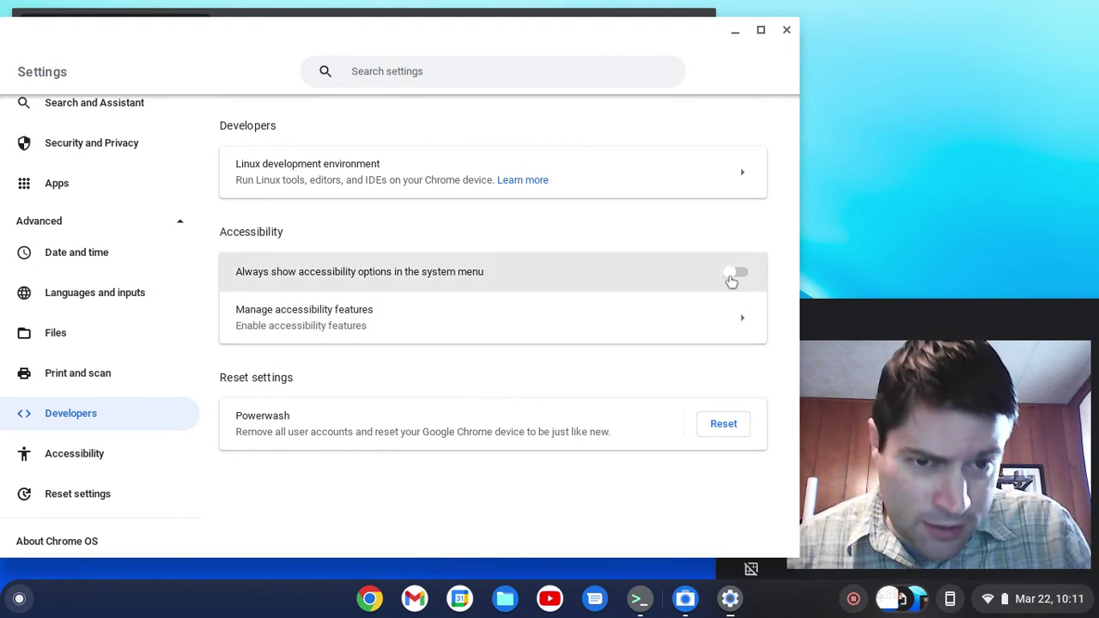
left_click(743, 174)
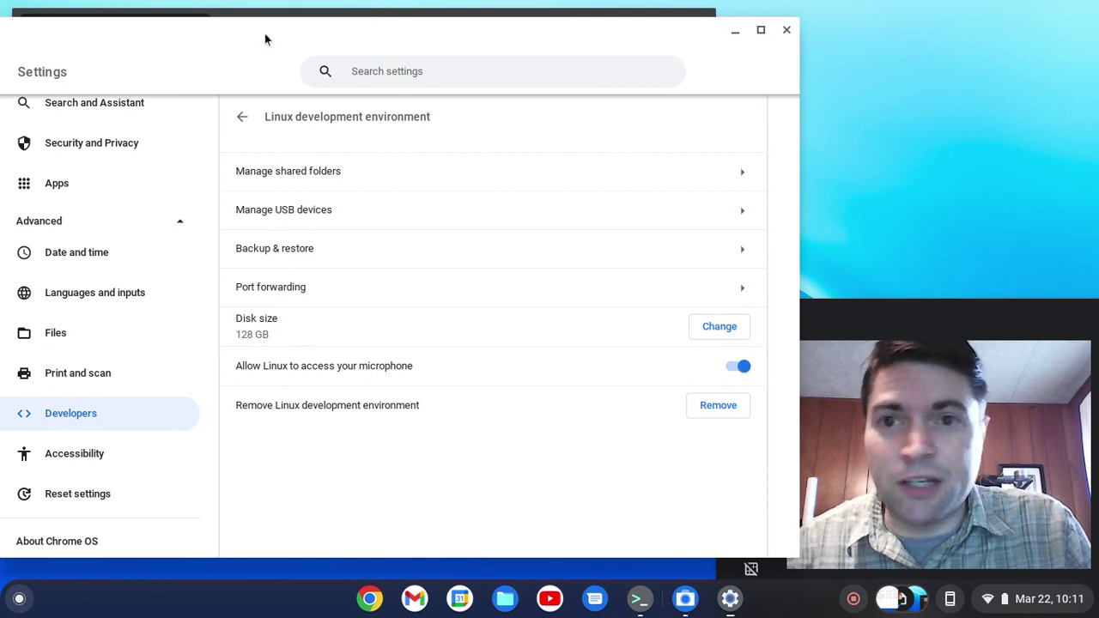
left_click_drag(266, 38, 310, 53)
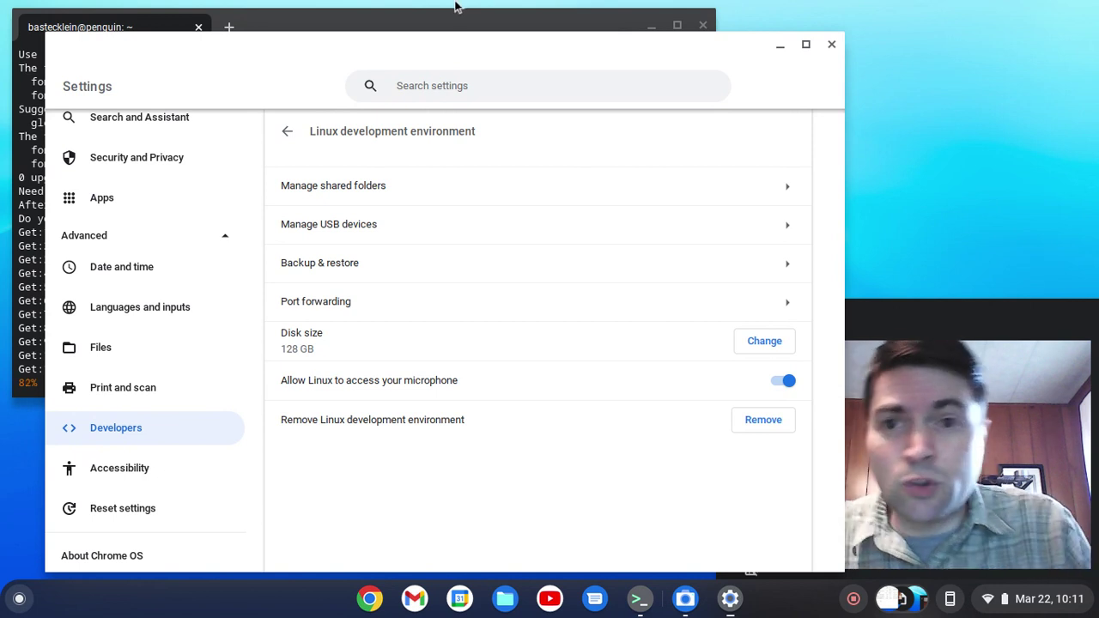
- Move, minimize and restore the Settings window to check install progress, then close it
left_click_drag(476, 56, 486, 42)
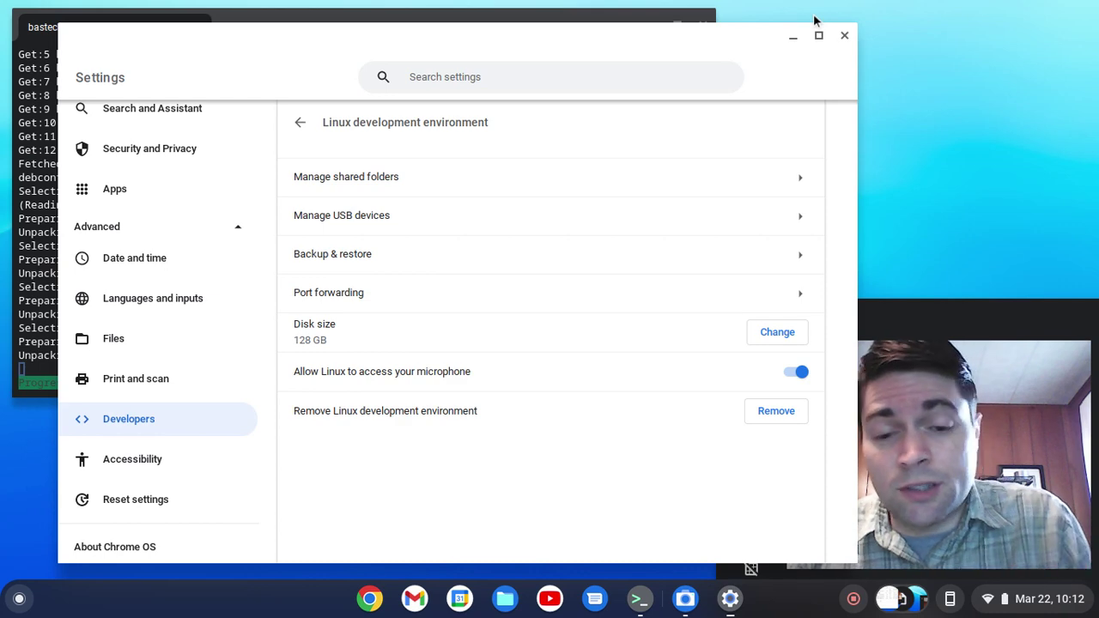
left_click(792, 35)
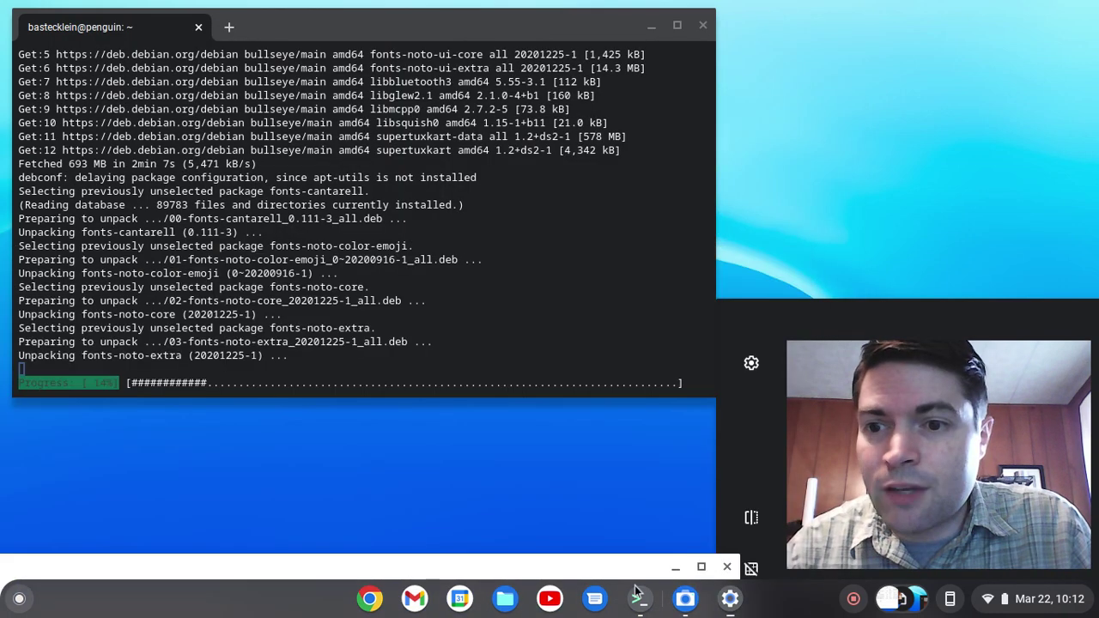
left_click_drag(639, 564, 638, 495)
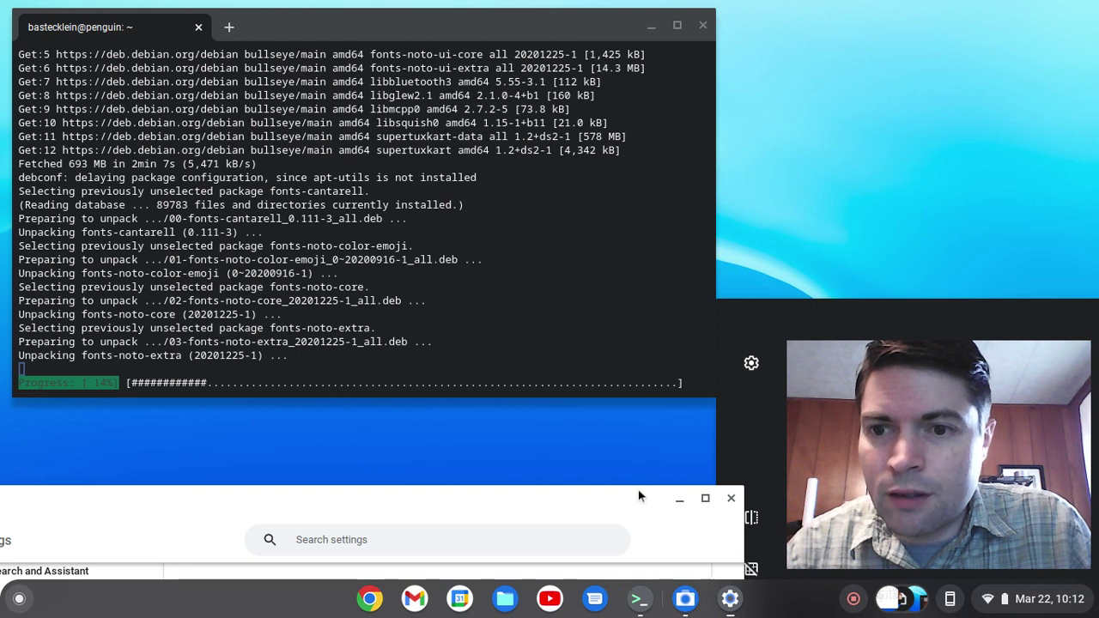
left_click_drag(481, 503, 564, 29)
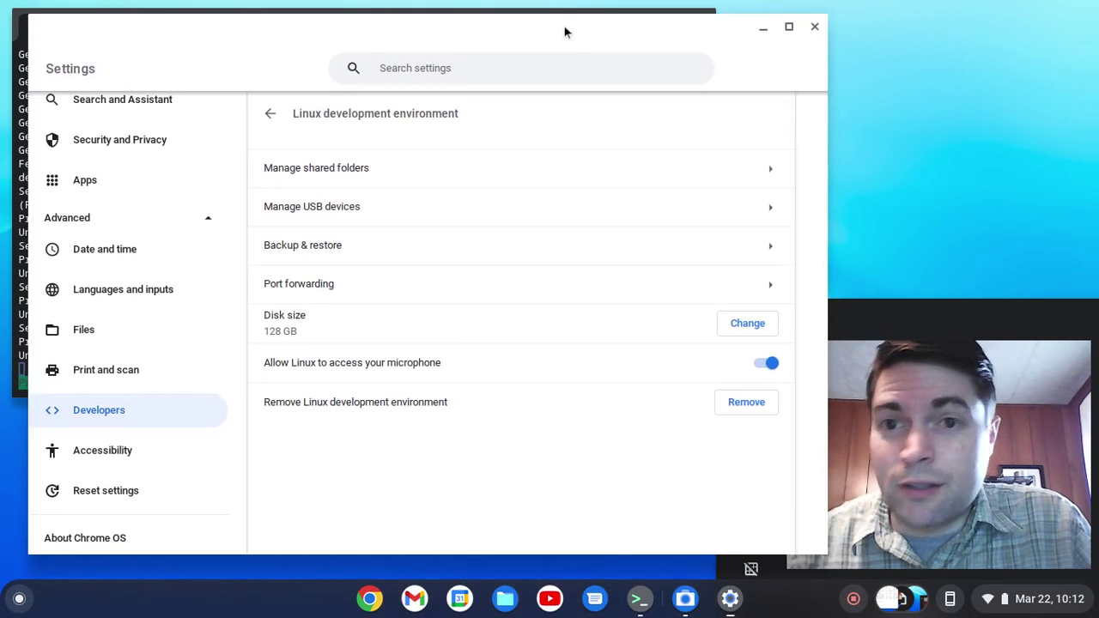
left_click(813, 28)
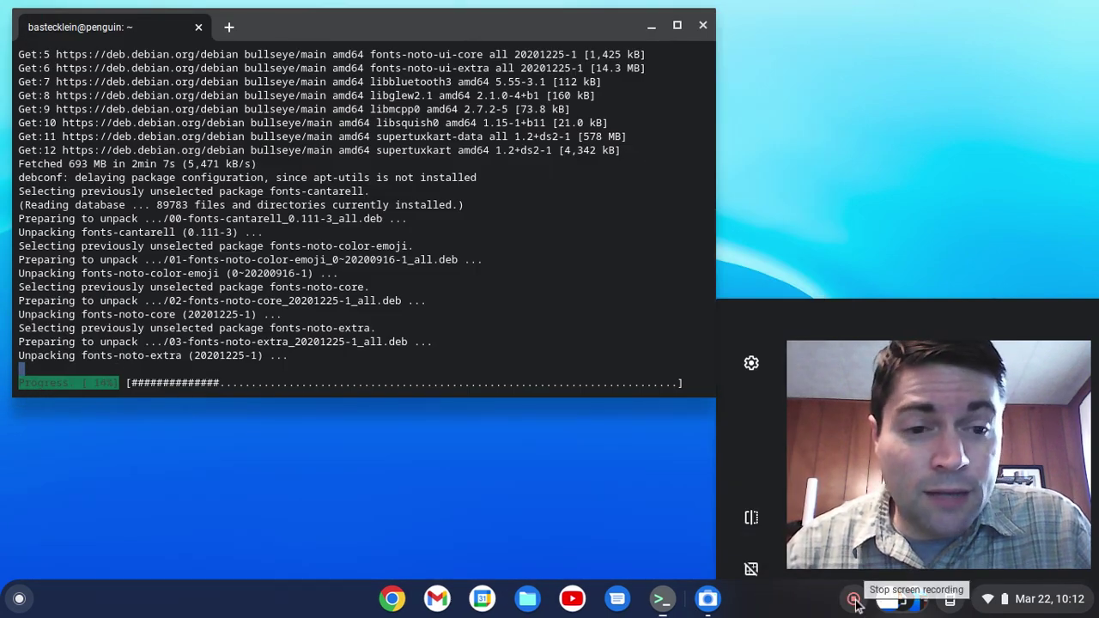
- Launch SuperTuxKart from the Linux apps folder in the Launcher
left_click(854, 601)
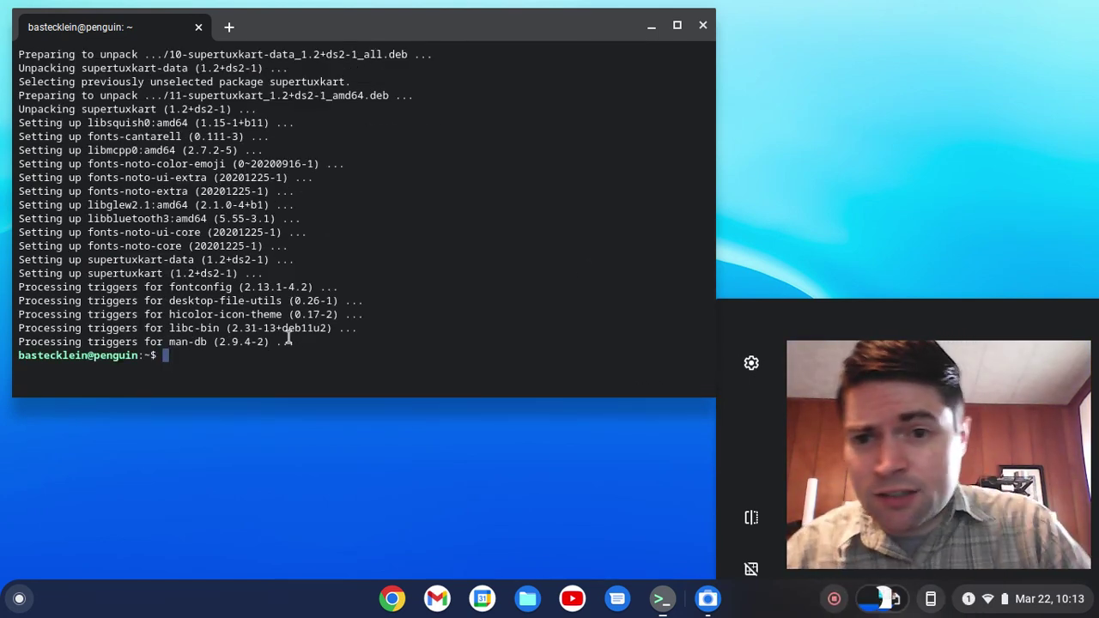
left_click(18, 600)
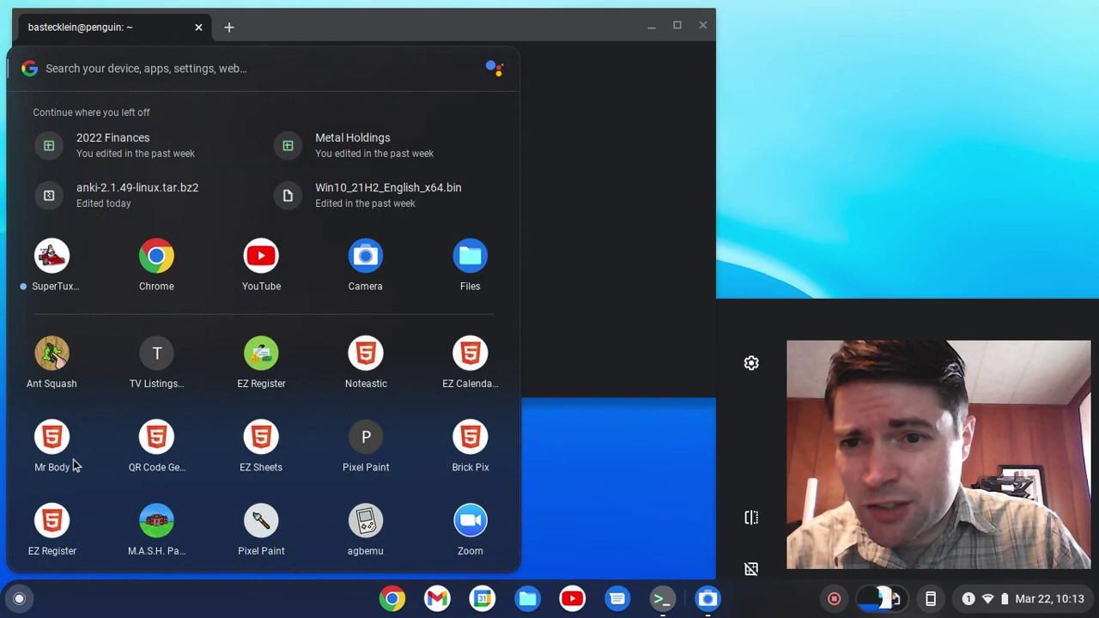
scroll(73, 465, "down", 2)
scroll(184, 275, "down", 5)
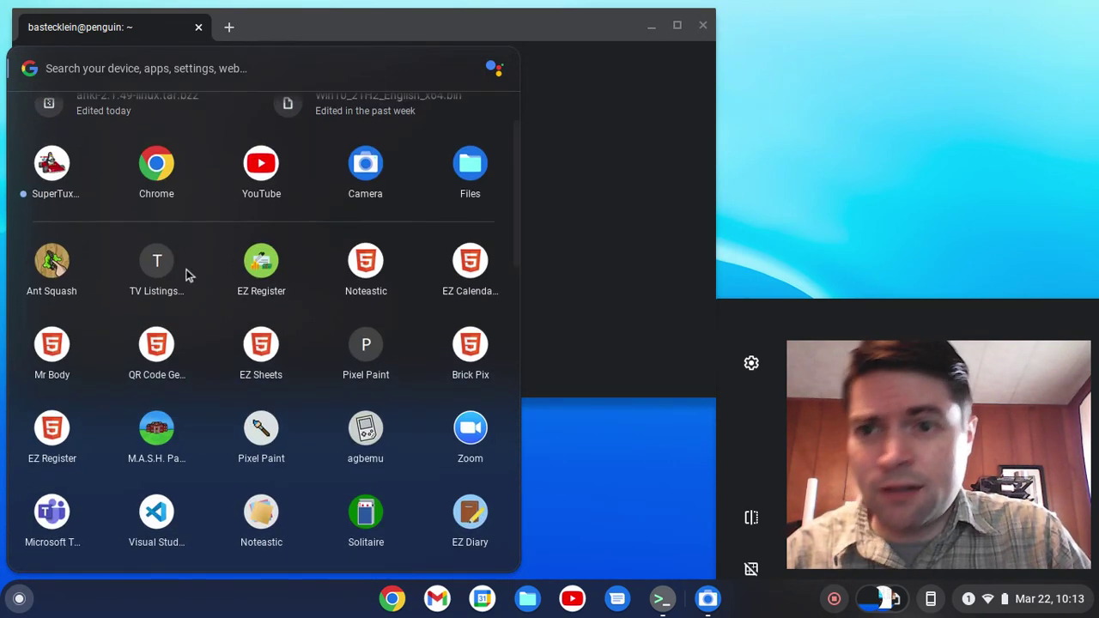
left_click(52, 517)
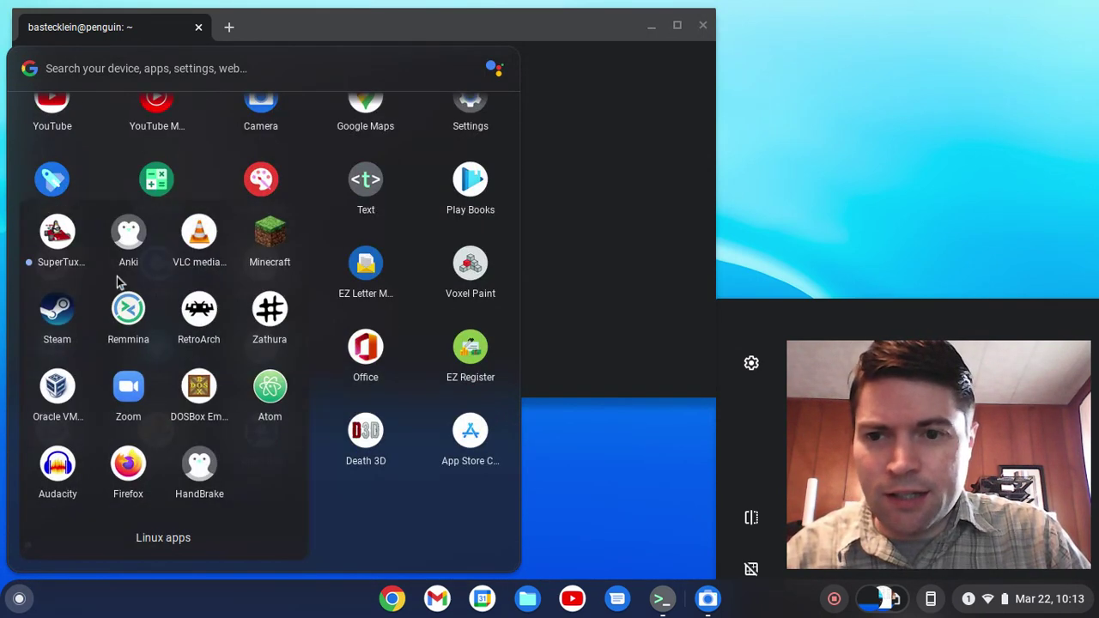
left_click(57, 232)
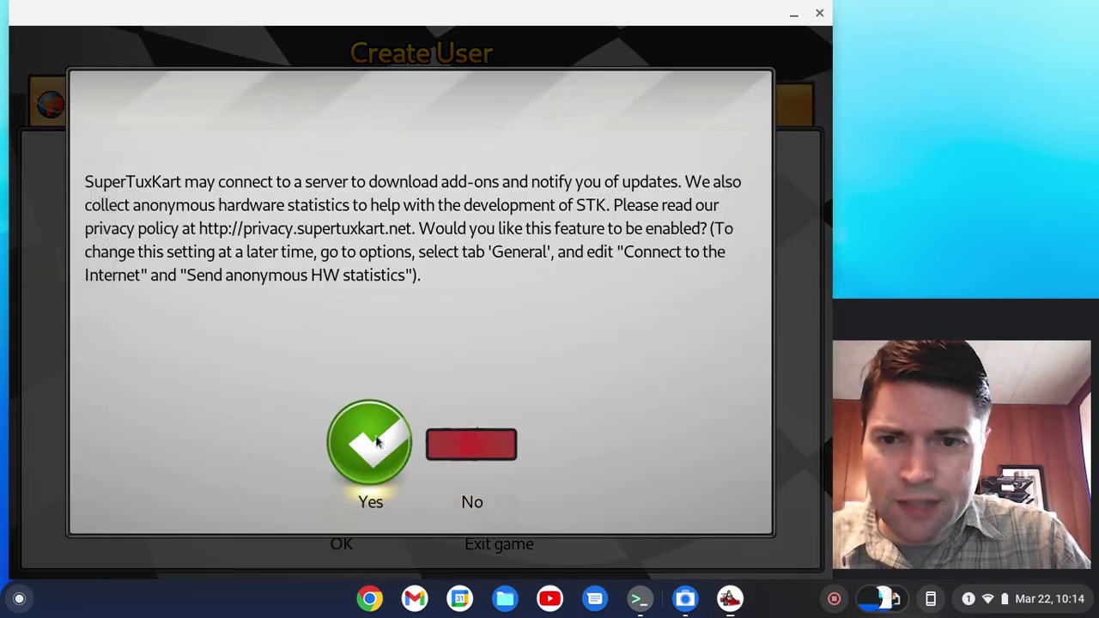
- Allow online access, create an offline player profile, and decline the tutorial
left_click(371, 440)
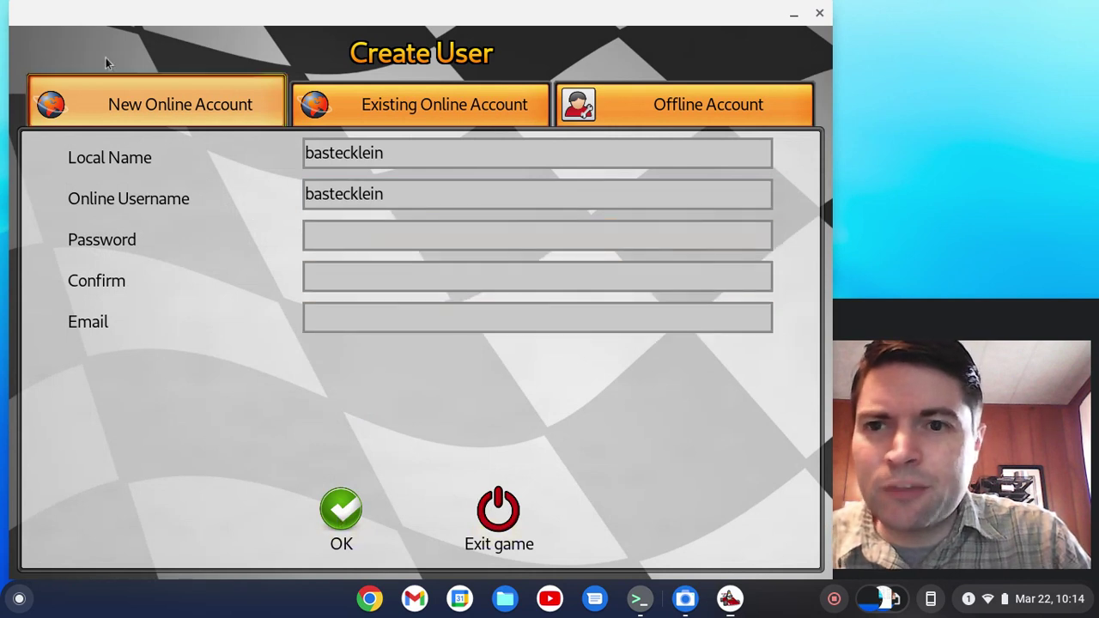
left_click(607, 103)
left_click(341, 513)
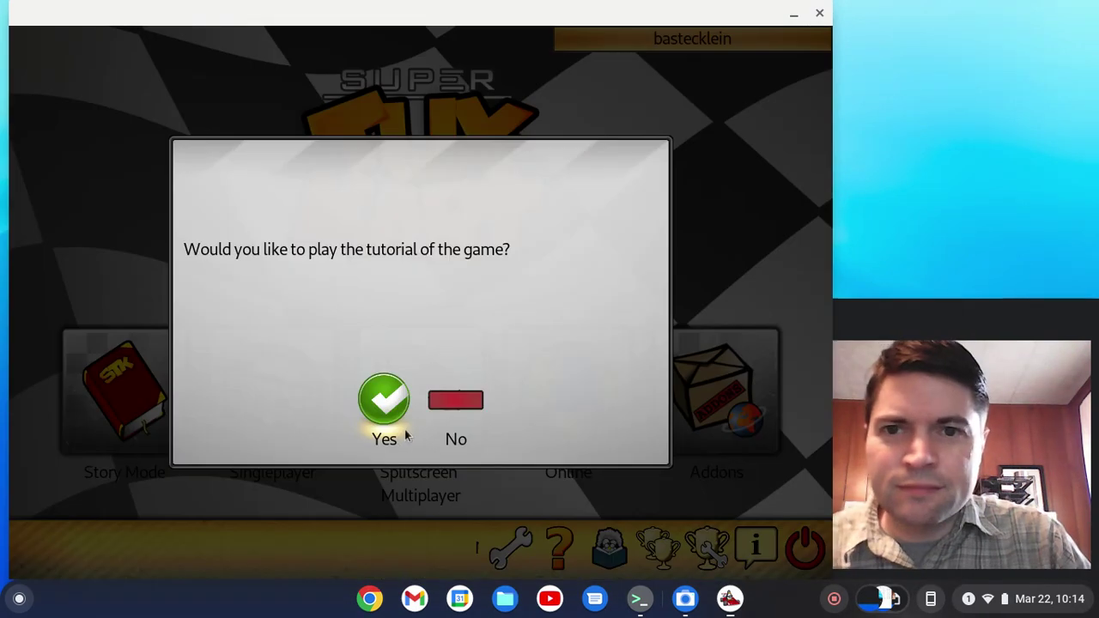
left_click(447, 416)
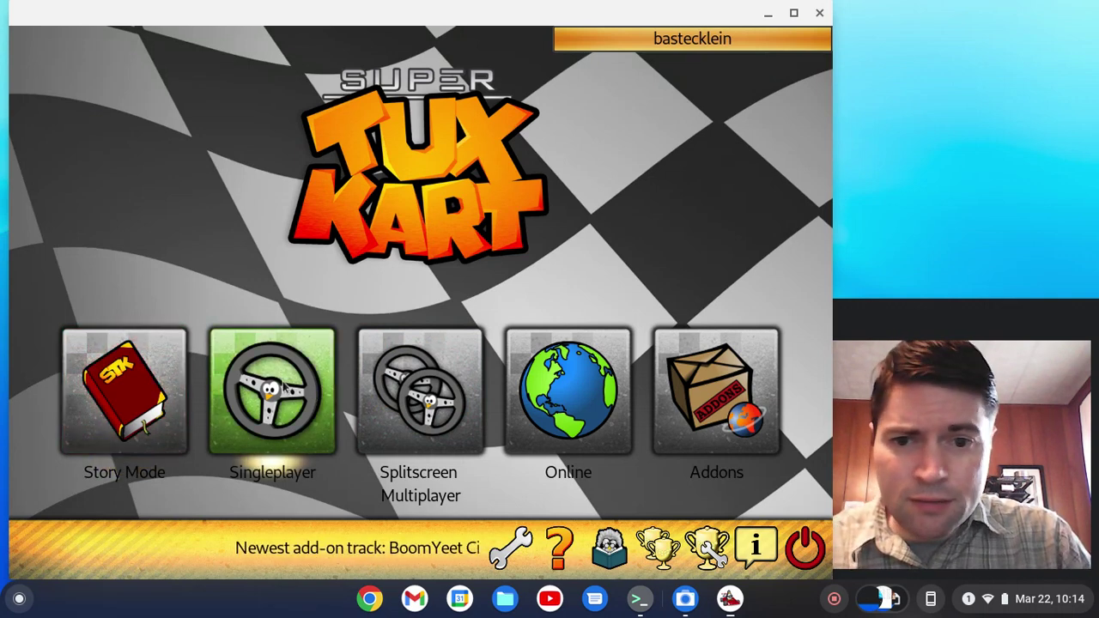
- Choose Tux, Normal Race and the Antediluvian Abyss track, then start the race
key("Return")
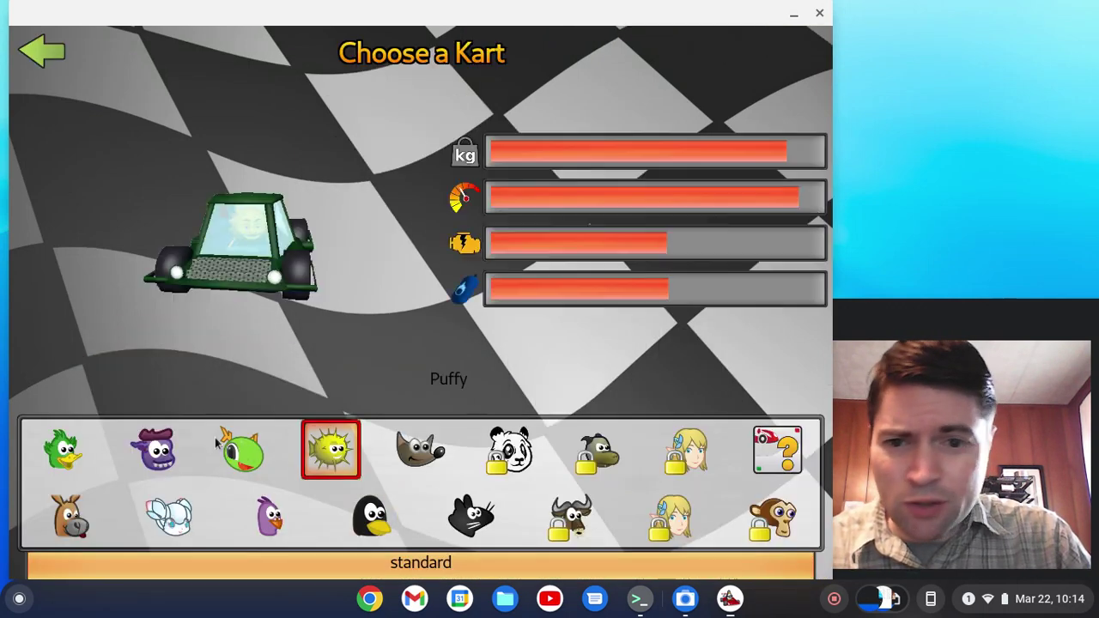
left_click(369, 515)
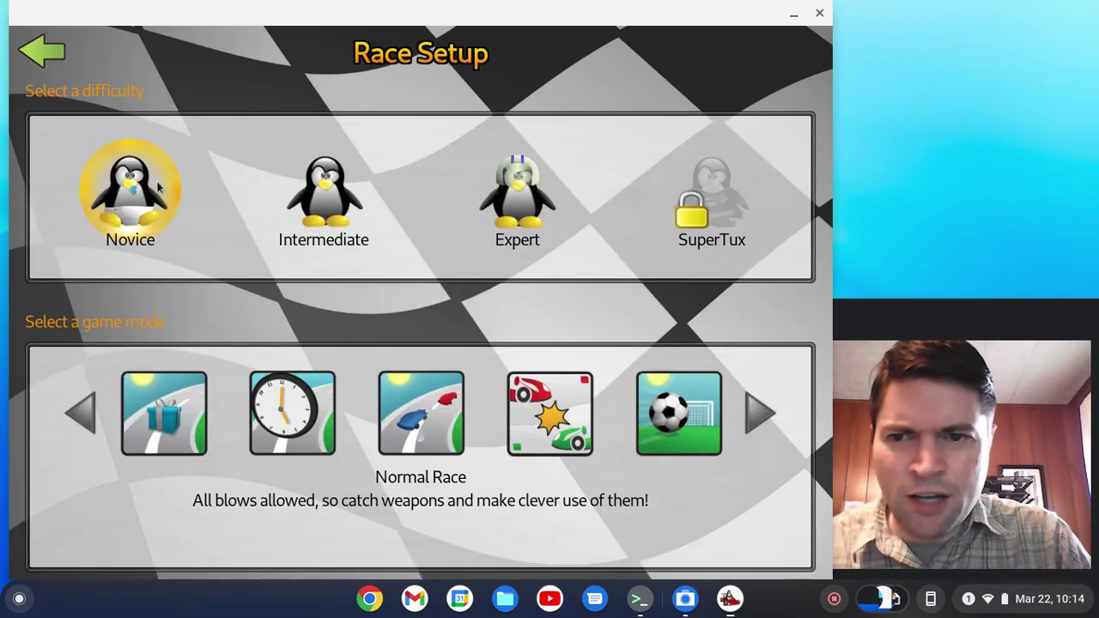
left_click(420, 412)
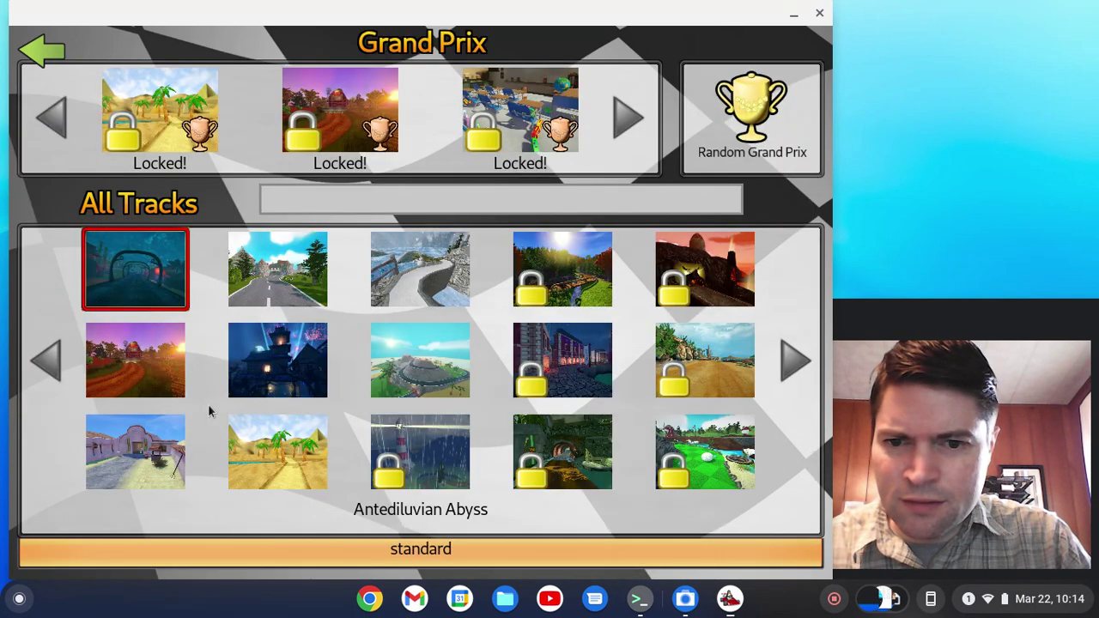
left_click(156, 255)
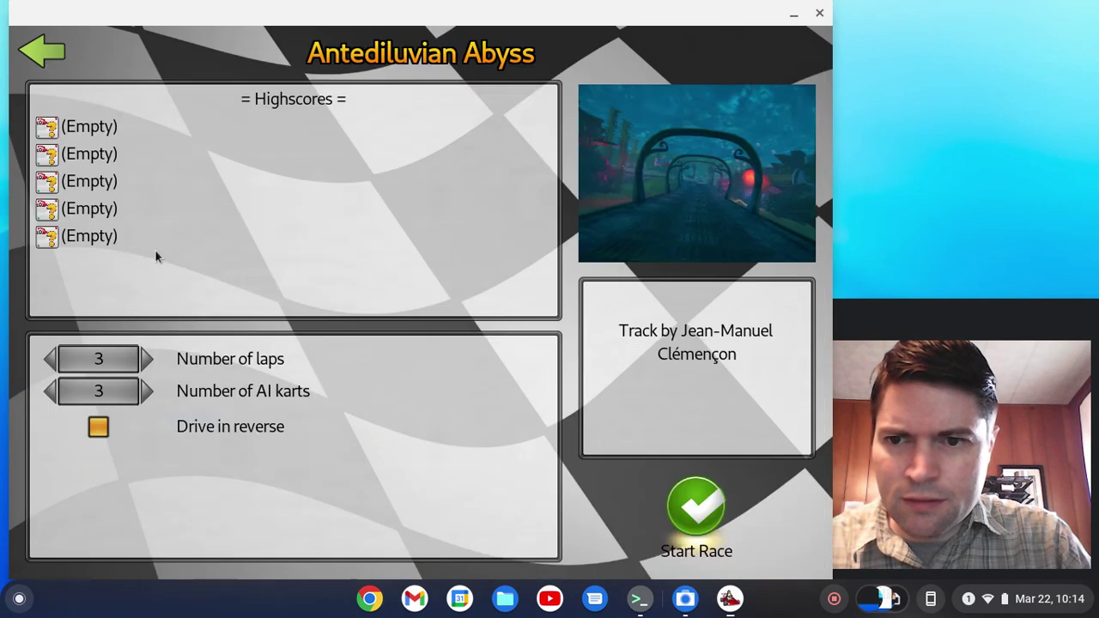
left_click(702, 525)
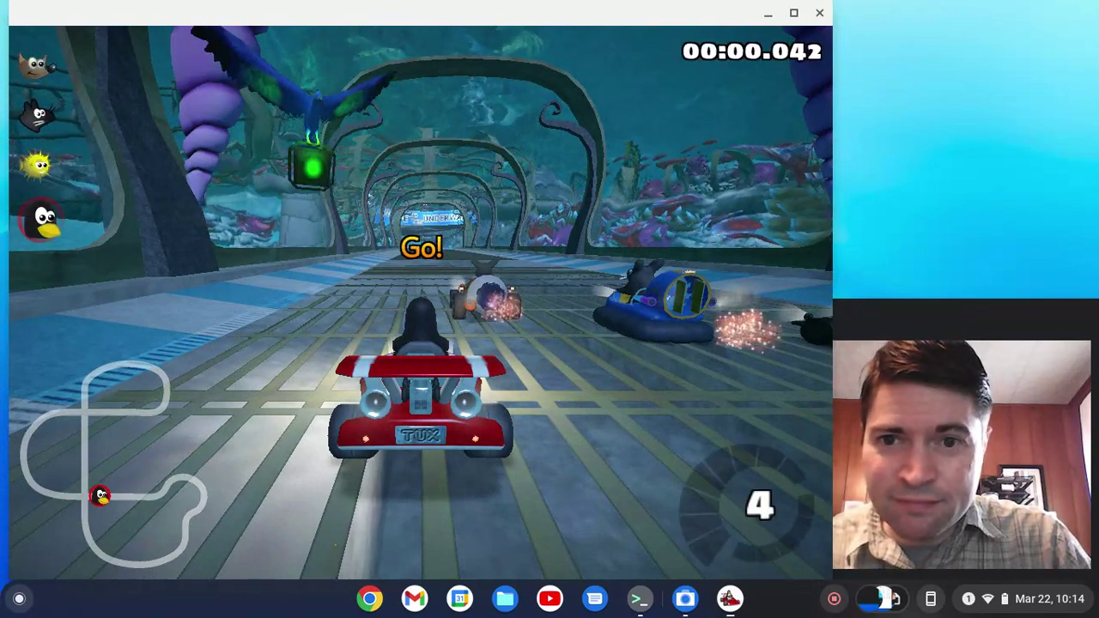
- Accelerate off the starting line and steer through the opening curves
key("Up")
key("Right")
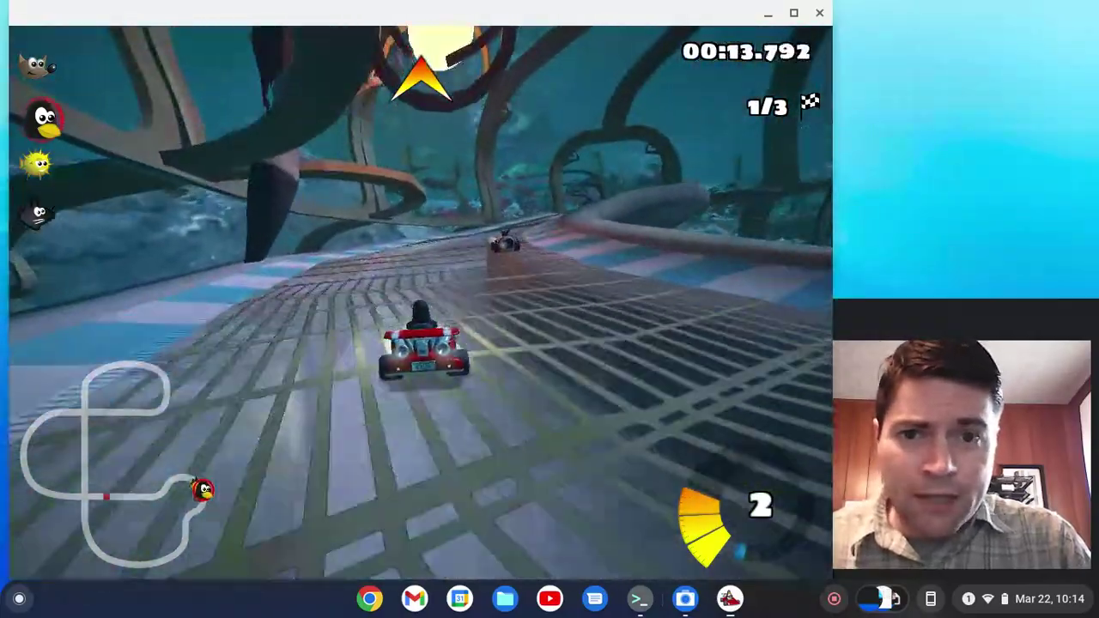
key("Up")
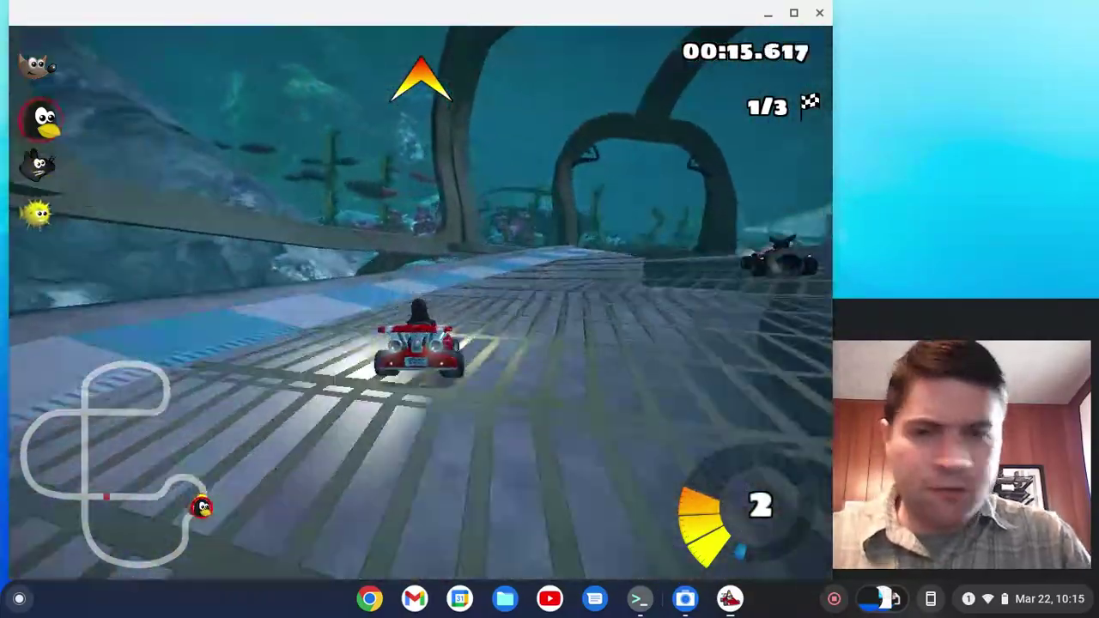
key("Up")
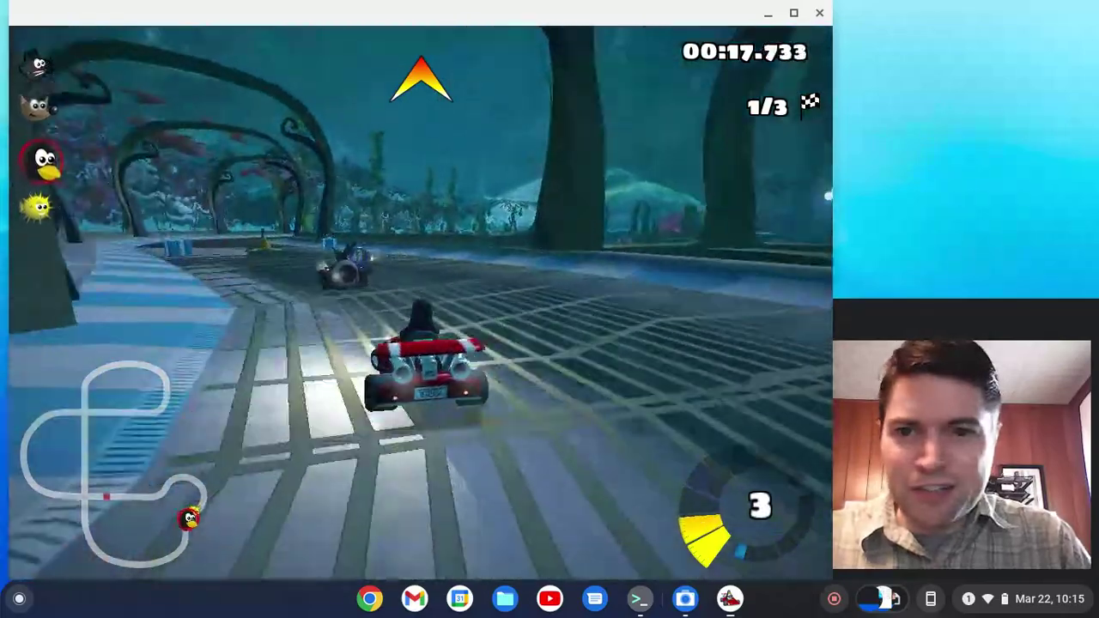
key("Up")
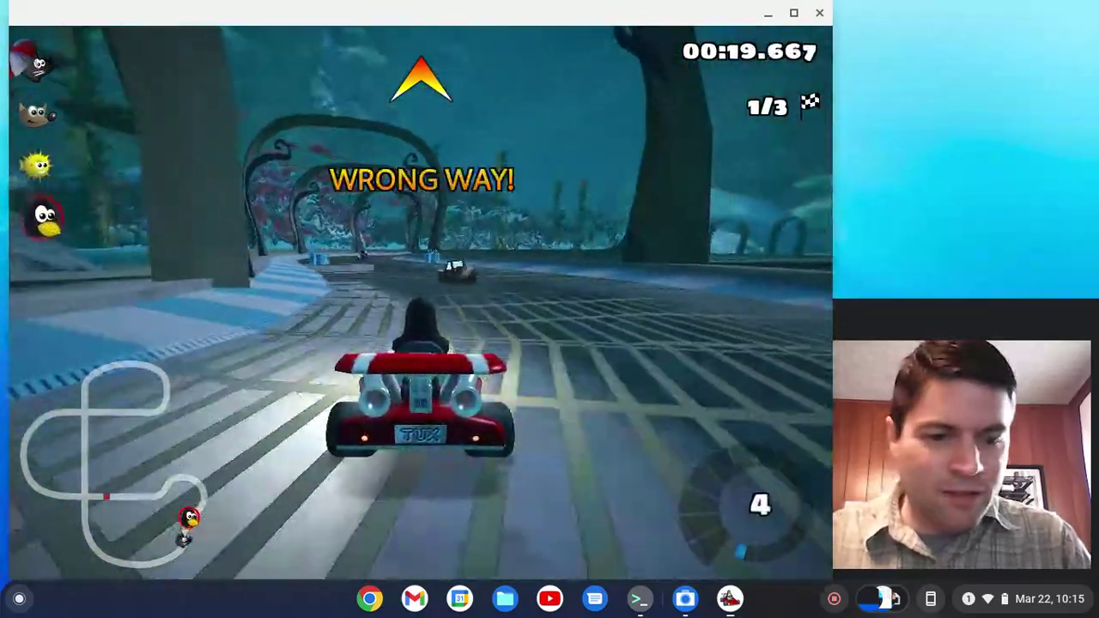
key("Up")
key("Left")
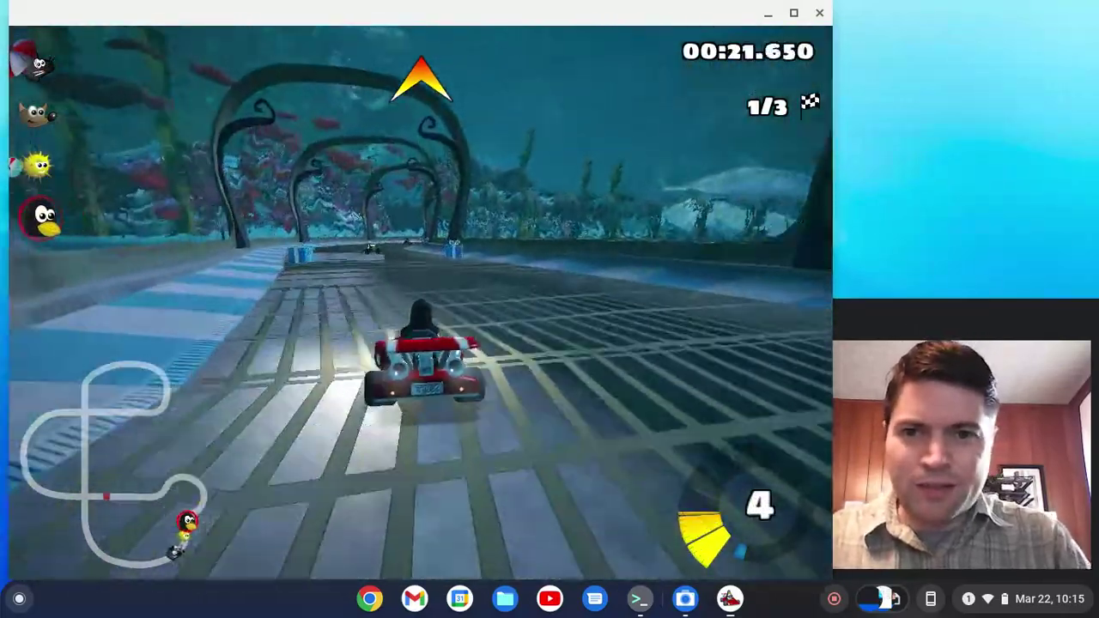
key("Up")
- Turn into the arched tunnel and overtake an opponent to reach third place
key("Right")
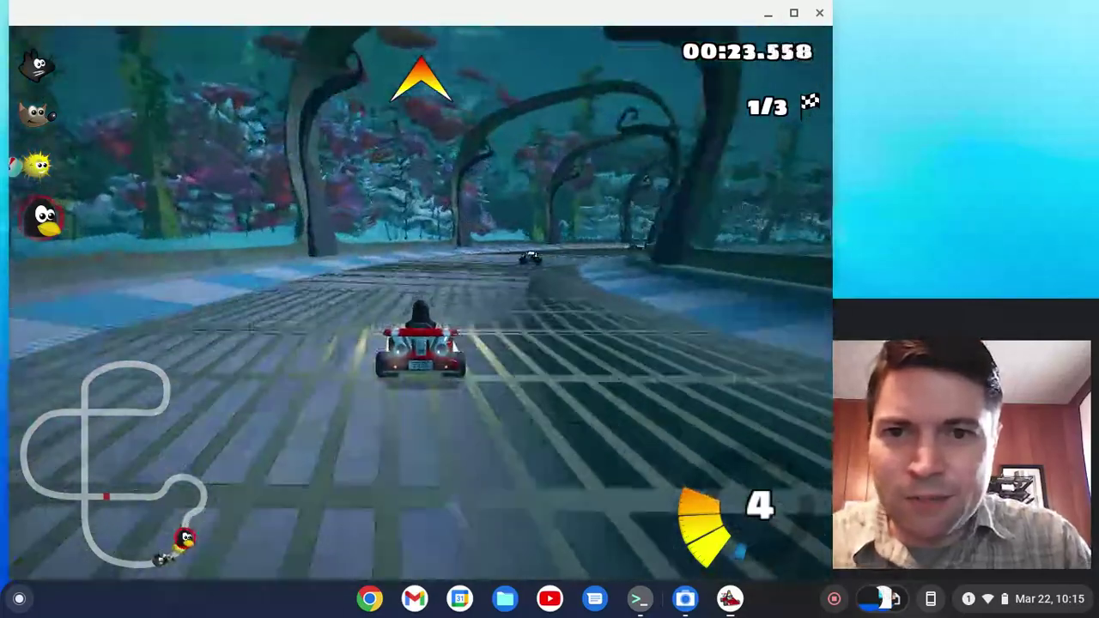
key("Up")
key("Right")
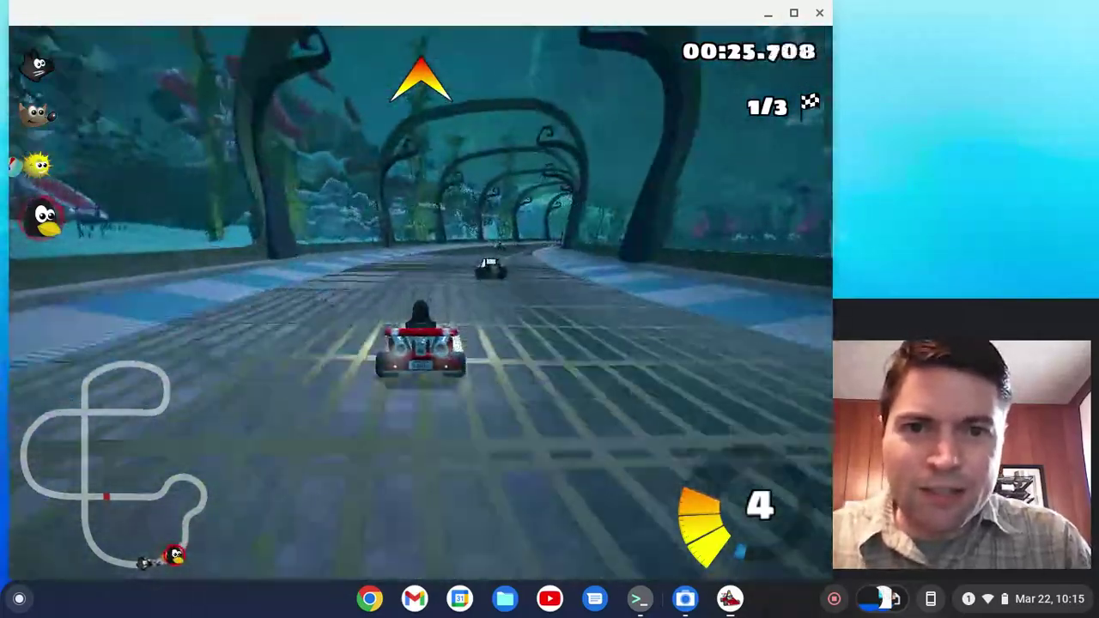
key("Up")
key("Left")
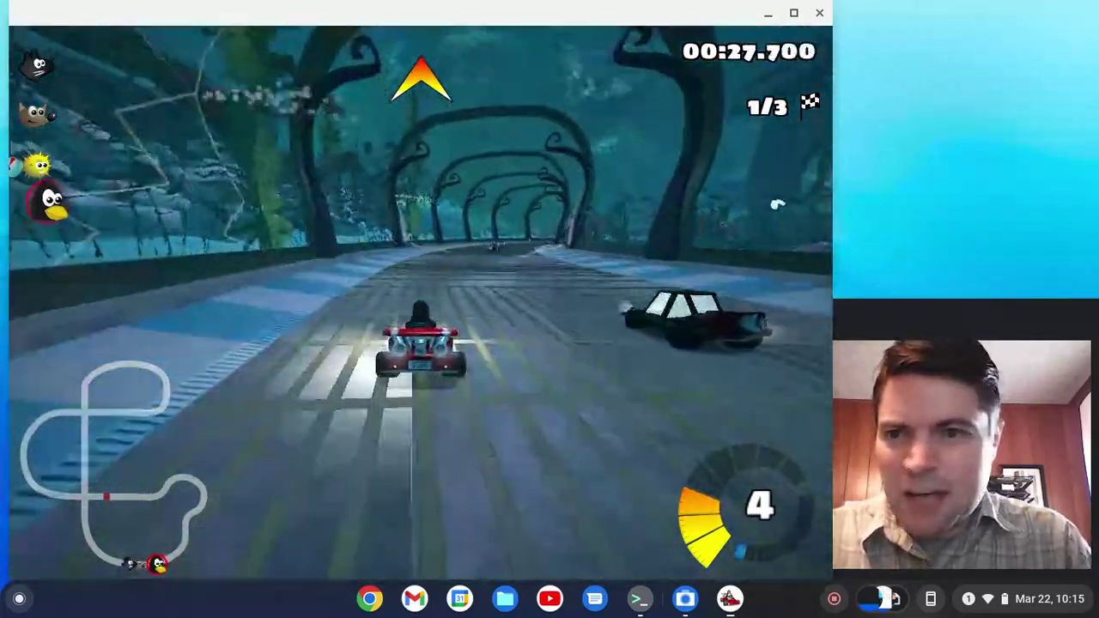
key("Up")
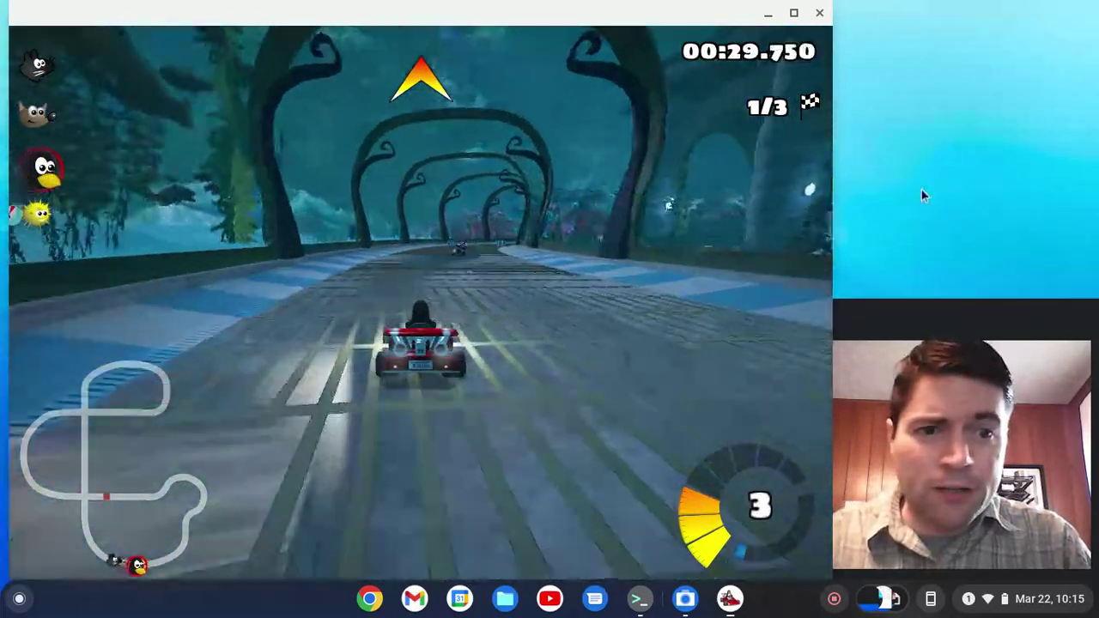
key("Up")
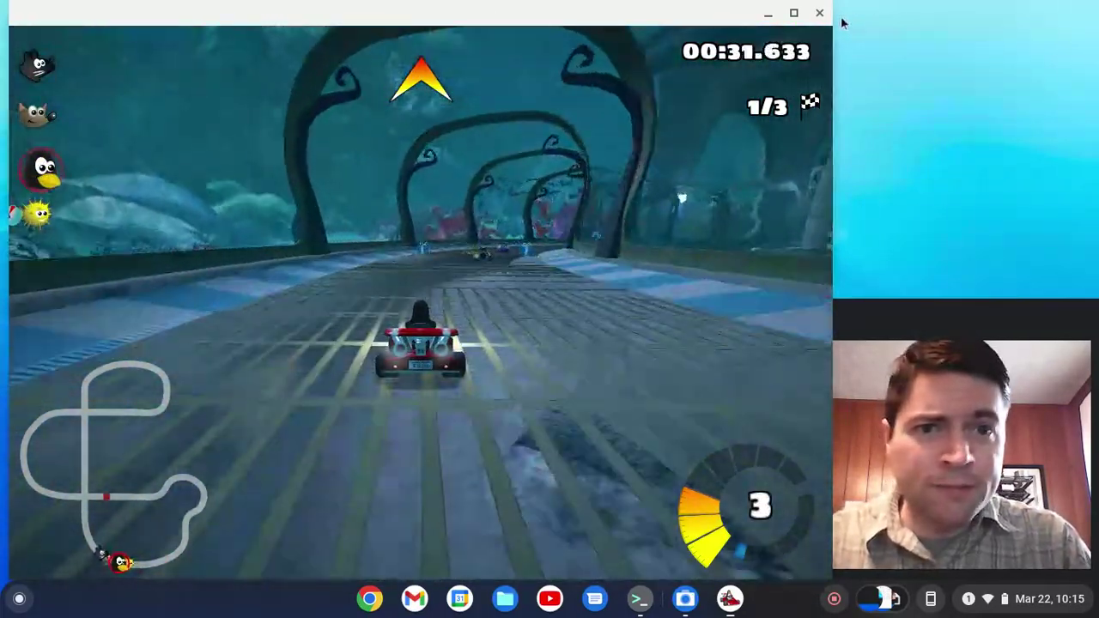
left_click_drag(833, 19, 837, 17)
key("Up")
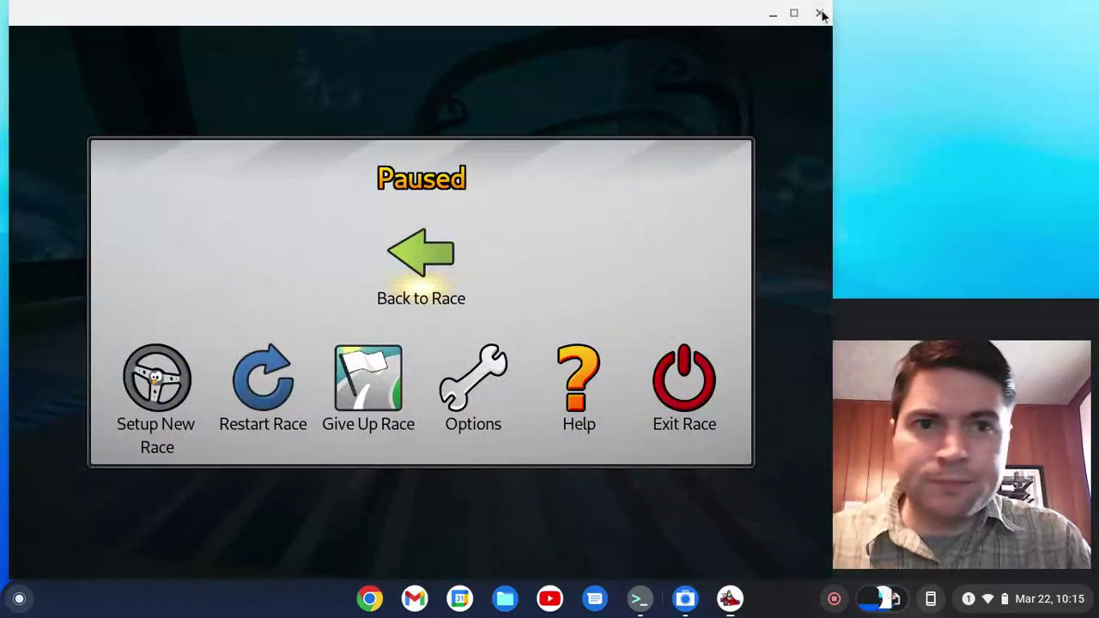
- Pause and exit the race, then close the SuperTuxKart window
key("Escape")
left_click(819, 15)
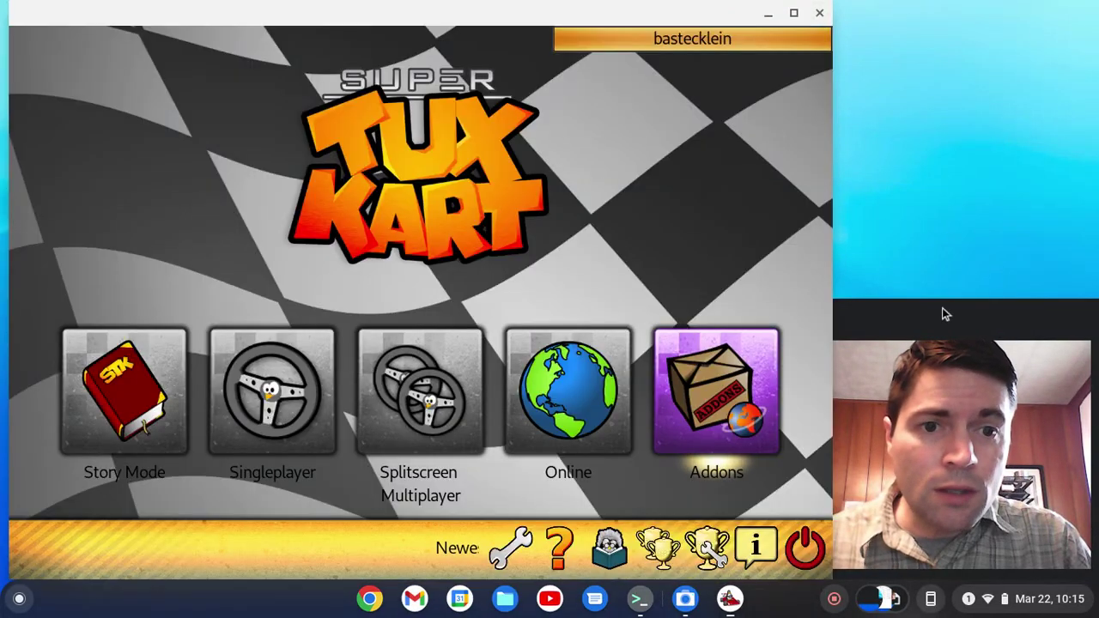
left_click(820, 13)
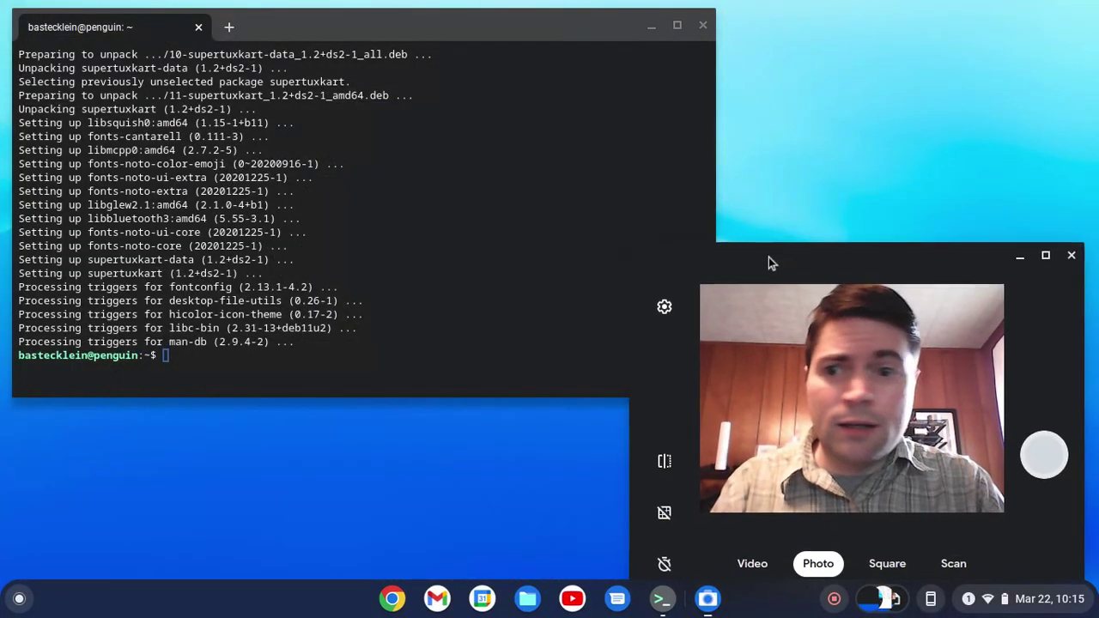